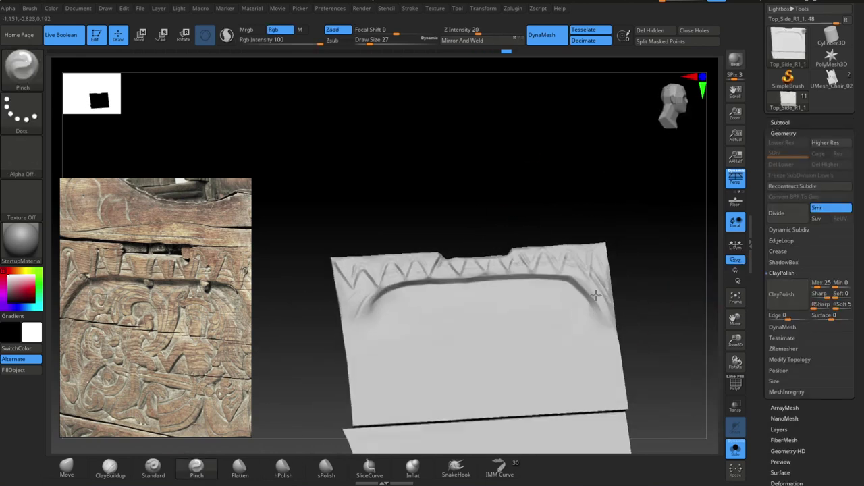
- Switch to DamStandard with Zsub and carve a first groove stroke into the panel
key(b)
key(d)
key(s)
key(space)
drag(347, 338, 394, 290)
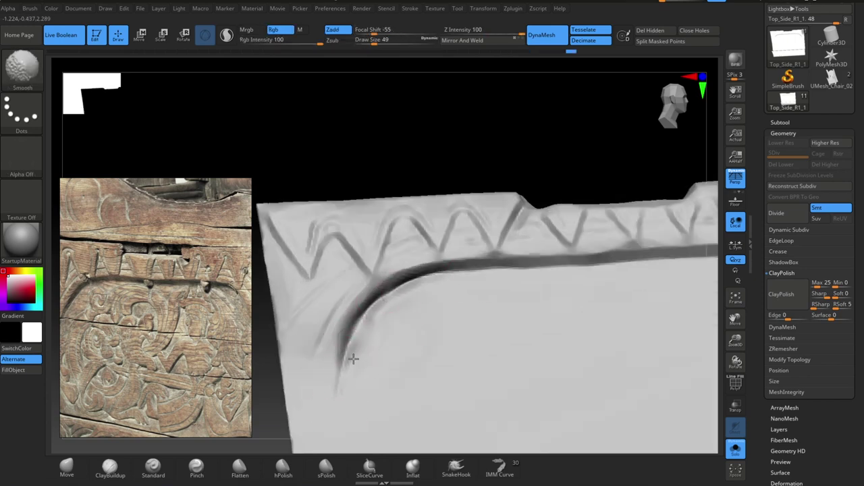
- Frame the model, switch to the Flatten brush, and rotate to check the panel from the side
alt+drag(352, 359, 517, 331)
key(f)
key(space)
key(b)
key(f)
key(l)
mouse_move(378, 145)
mouse_down()
mouse_move(486, 140)
mouse_move(472, 203)
mouse_move(489, 259)
mouse_up()
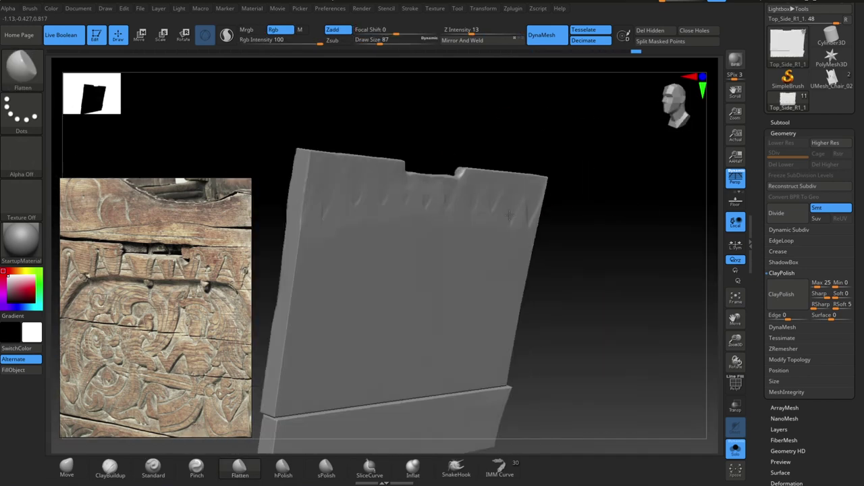
mouse_move(368, 202)
mouse_down()
mouse_move(584, 303)
mouse_move(554, 257)
mouse_move(571, 288)
mouse_up()
- Return to DamStandard with Zsub at Draw Size 9 and Z Intensity 41
key(b)
key(d)
key(s)
right_click(294, 271)
mouse_move(294, 271)
mouse_down()
mouse_move(353, 259)
mouse_move(295, 262)
mouse_up()
right_click(353, 258)
- Turn and zoom the view onto the plank seam, and dock the Alpha palette beside the canvas
alt+drag(534, 132, 428, 132)
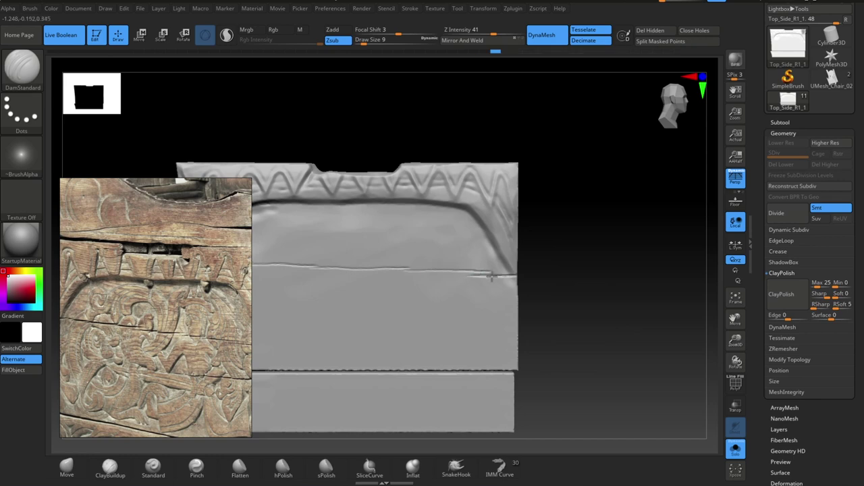
right_drag(490, 271, 460, 252)
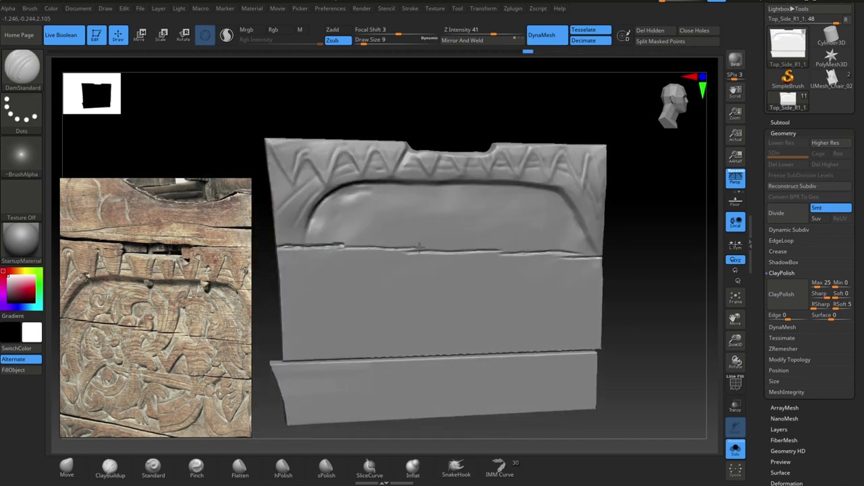
mouse_move(309, 249)
ctrl+right_down()
mouse_move(603, 314)
mouse_move(356, 249)
ctrl+right_up()
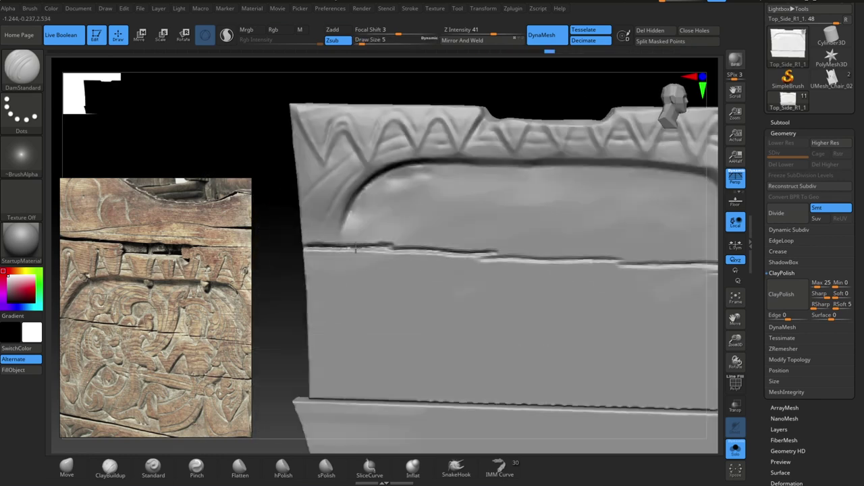
right_drag(615, 258, 423, 277)
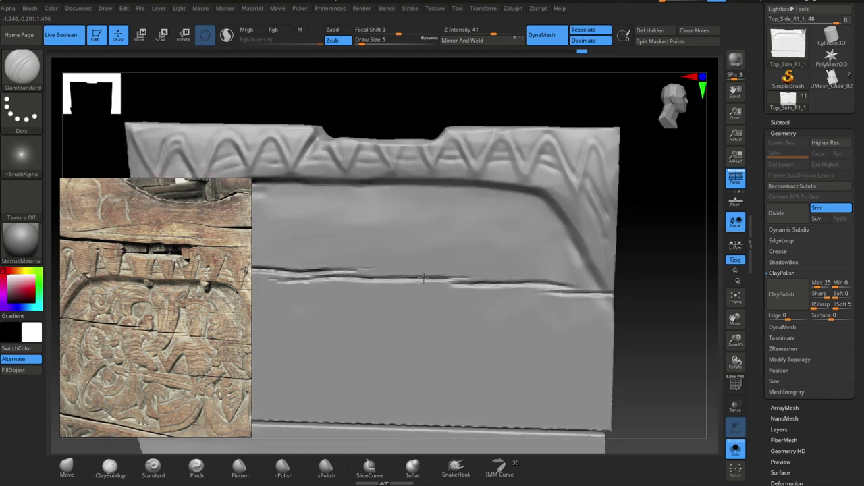
ctrl+right_drag(534, 295, 388, 358)
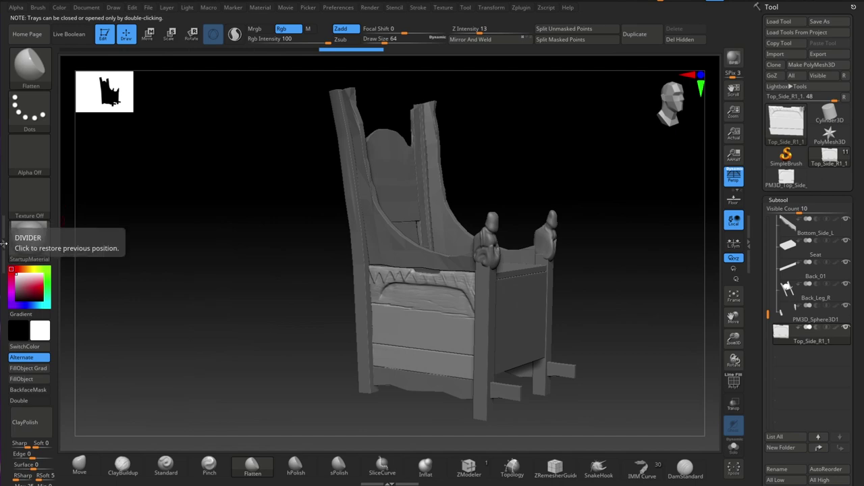
drag(128, 7, 20, 27)
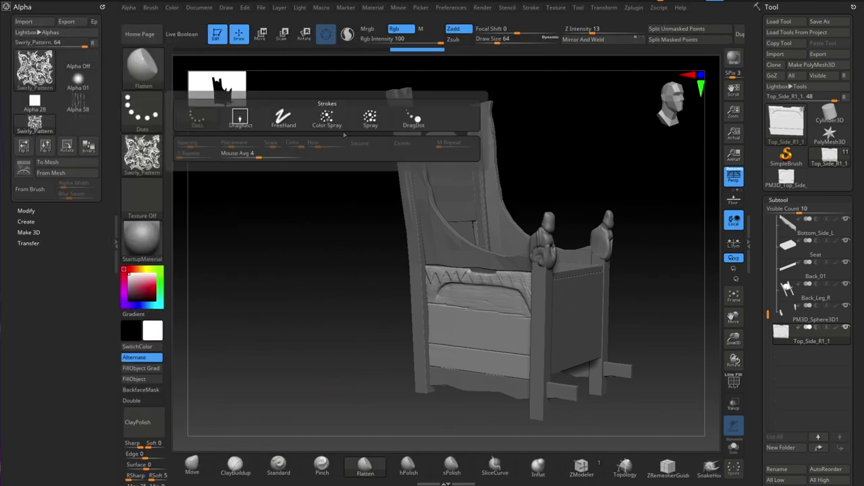
- Show the whole chair, shrink the brush to 324, and rotate toward the panel's right side
key(space)
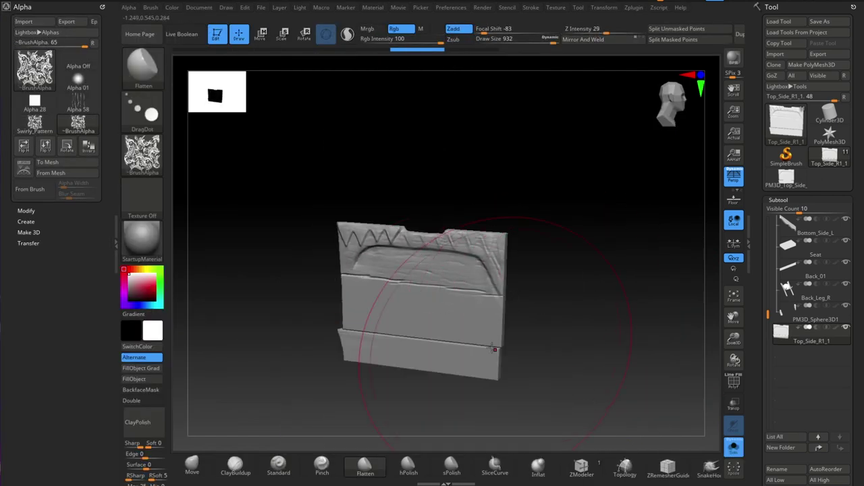
key(space)
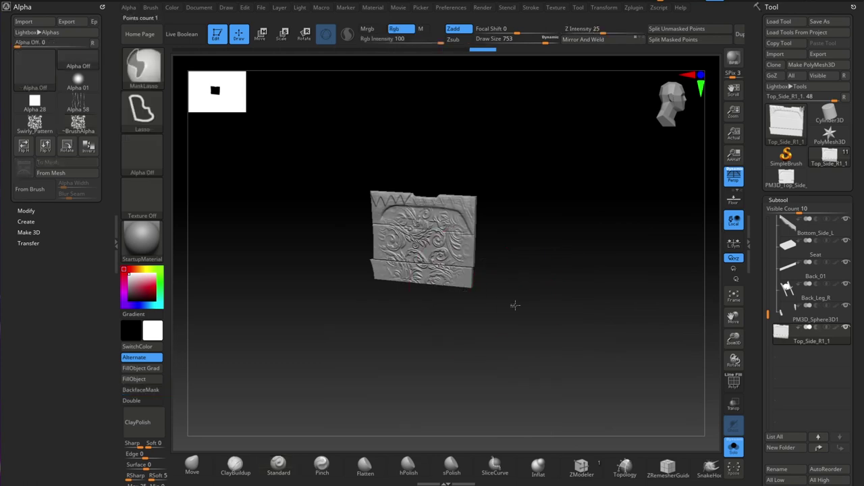
click(734, 447)
alt+drag(542, 320, 550, 327)
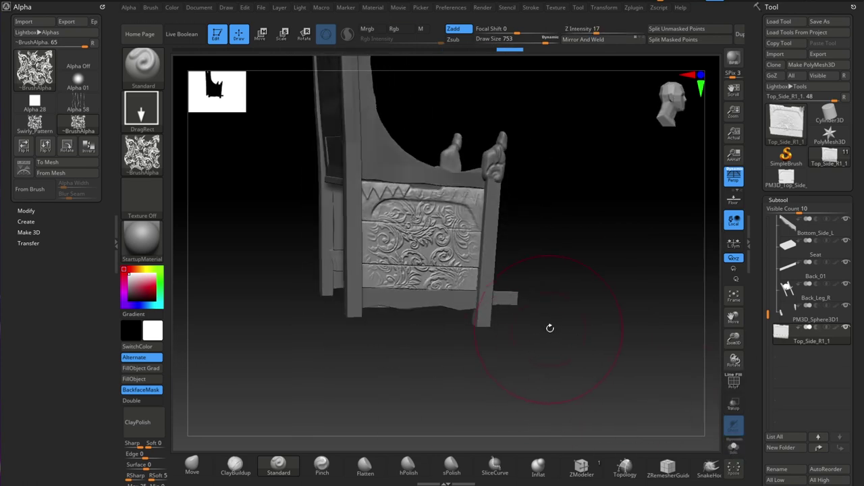
key(bracketleft)
key(bracketleft)
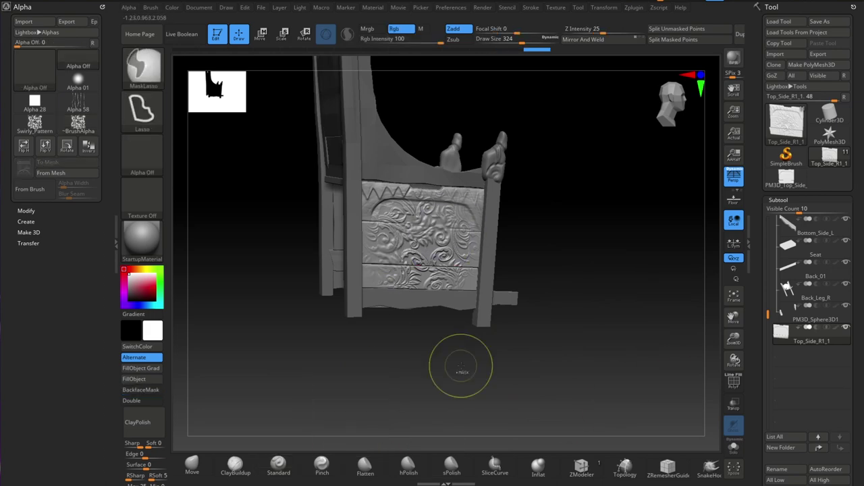
alt+drag(459, 367, 570, 327)
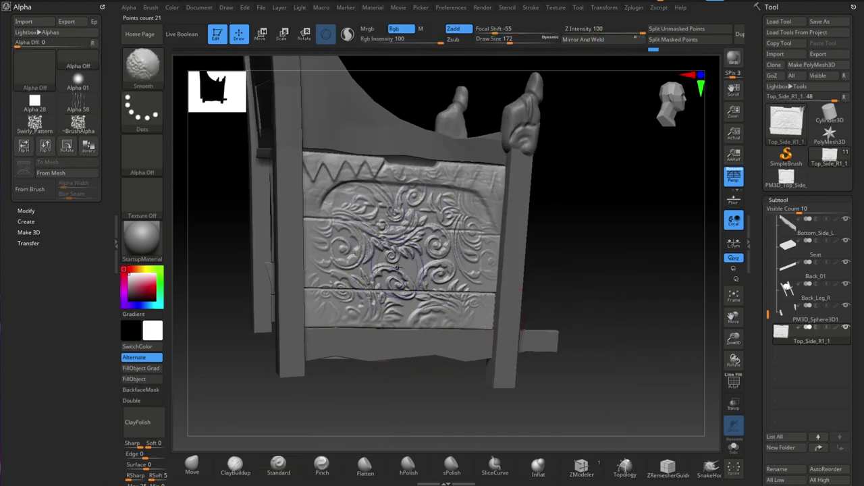
drag(588, 265, 608, 297)
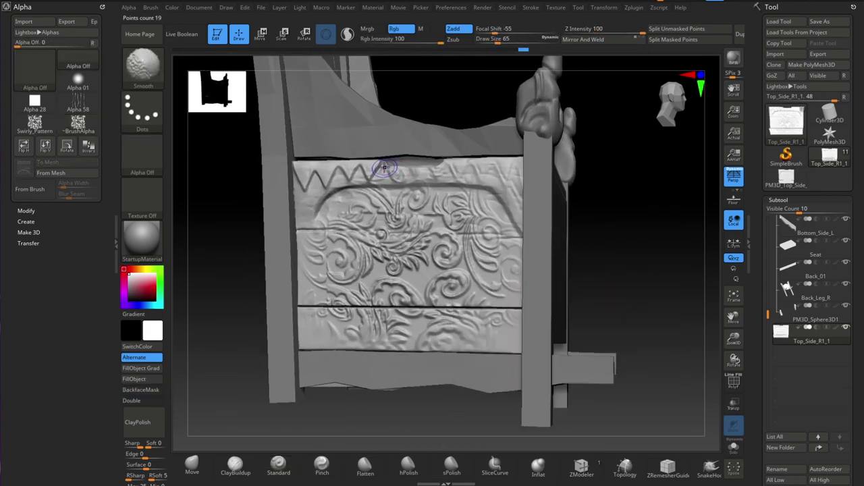
drag(675, 300, 545, 286)
- Place the move gizmo on the panel, then set up Flatten with a freehand dotted stroke without an alpha
key(w)
mouse_move(632, 313)
mouse_down()
mouse_move(589, 313)
mouse_move(615, 334)
mouse_up()
key(b)
key(f)
key(l)
key(q)
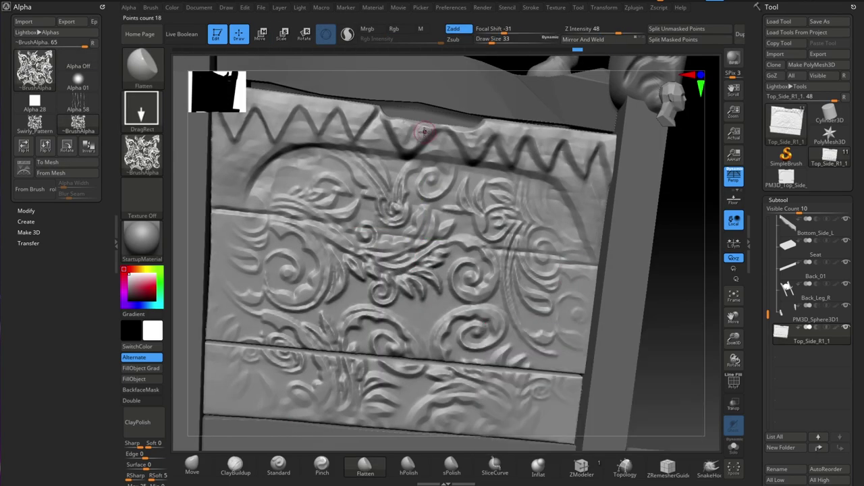
key(2)
click(357, 116)
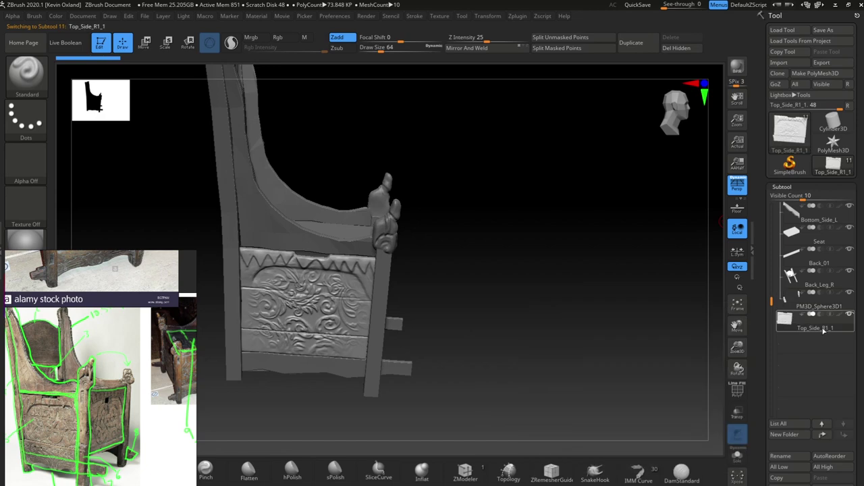
drag(611, 317, 667, 327)
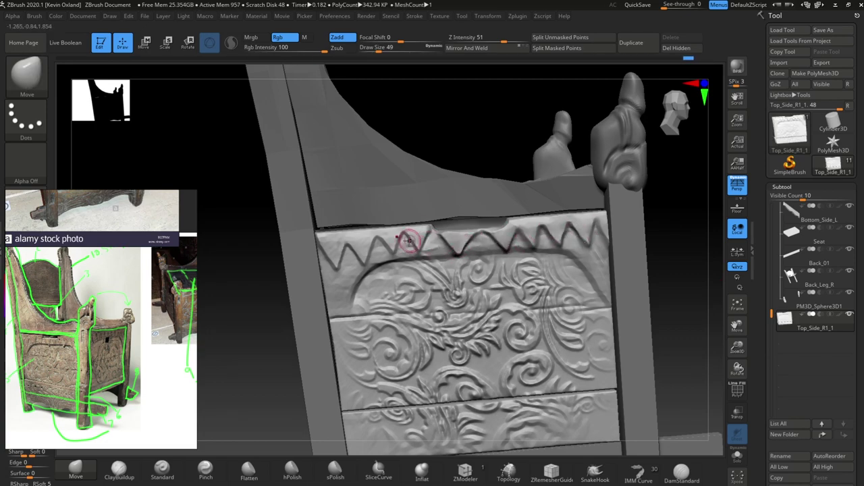
- Stamp the wood_grain alpha across the chair's side panel
drag(652, 264, 197, 264)
click(32, 167)
click(21, 81)
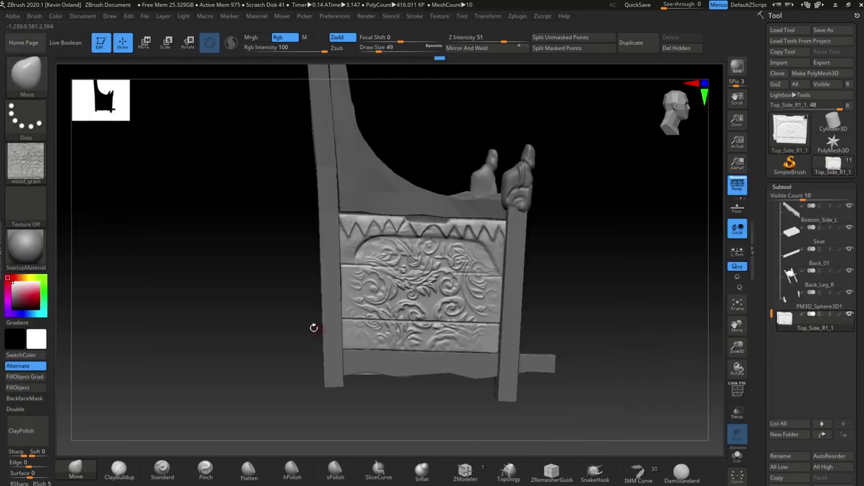
mouse_move(347, 269)
mouse_down()
mouse_move(511, 357)
mouse_move(415, 318)
mouse_up()
click(162, 469)
click(25, 162)
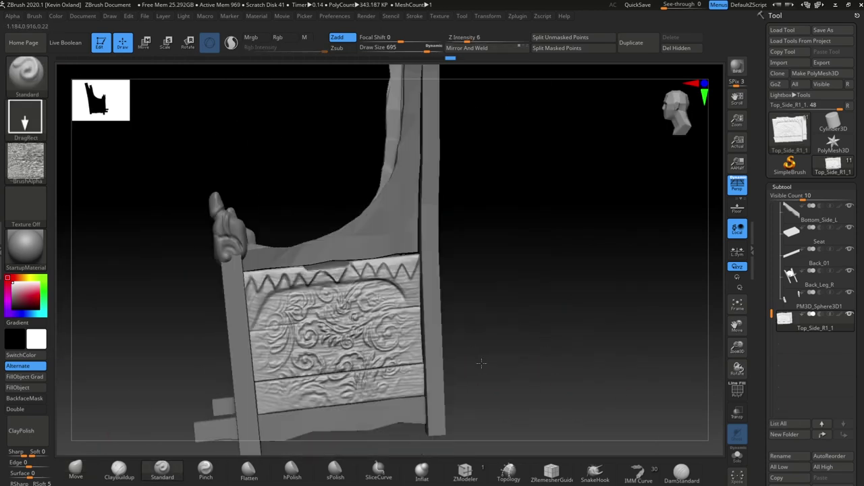
- Set up DamStandard for finer carving, then select the Bottom_Side_R subtool
key(space)
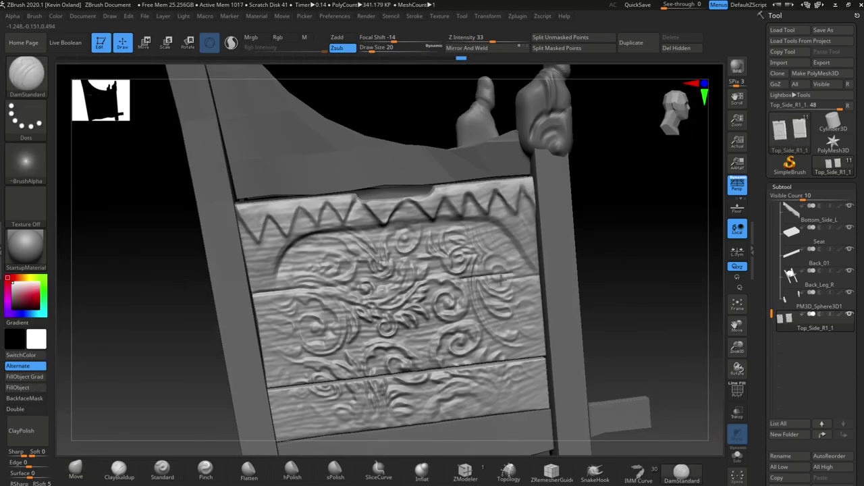
key(space)
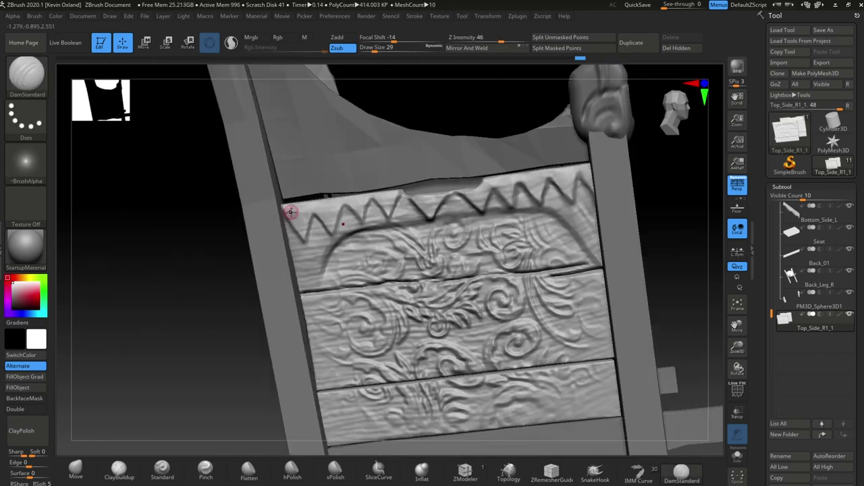
key(space)
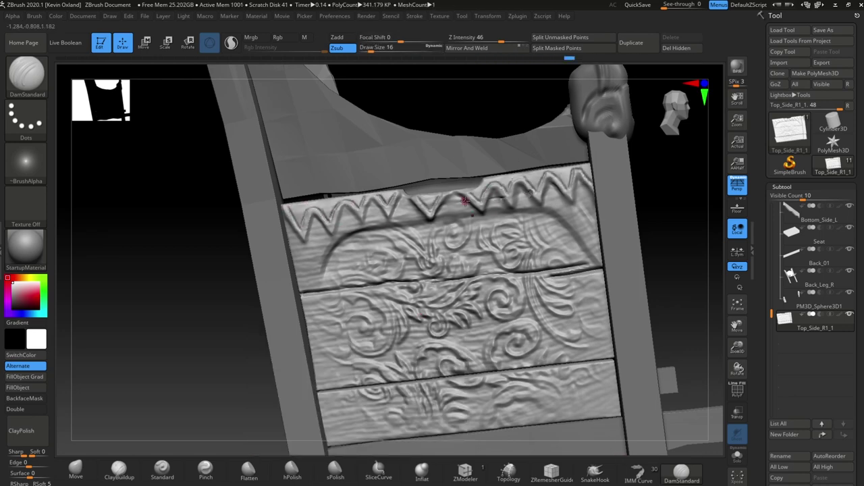
drag(667, 316, 597, 299)
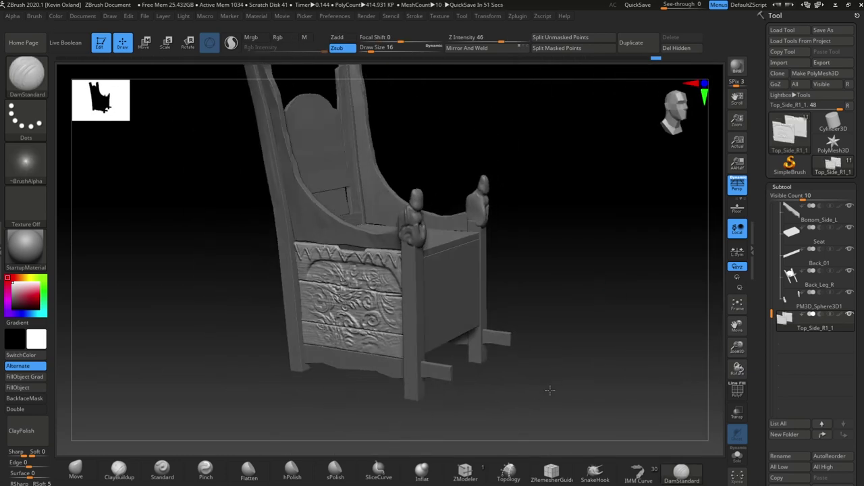
click(785, 317)
mouse_move(675, 365)
mouse_down()
mouse_move(629, 374)
mouse_move(604, 353)
mouse_move(617, 392)
mouse_up()
- Sculpt the panel's bottom edge and smooth its lower board
key(space)
drag(405, 337, 415, 340)
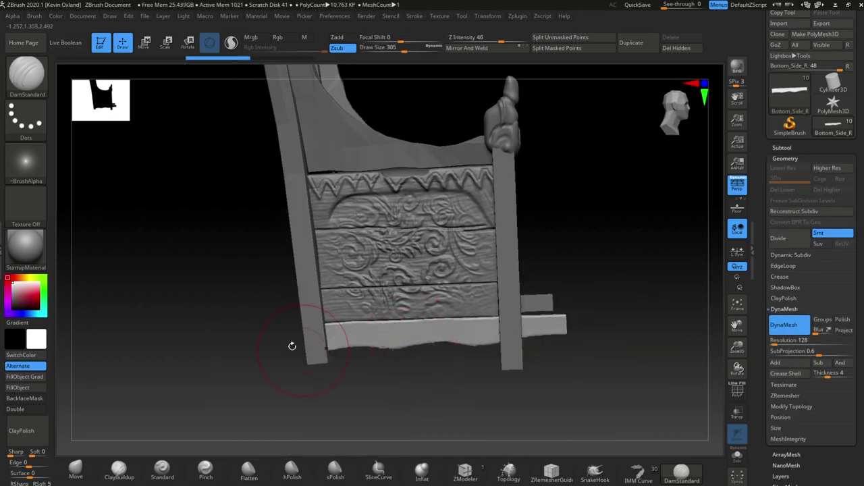
drag(332, 348, 414, 340)
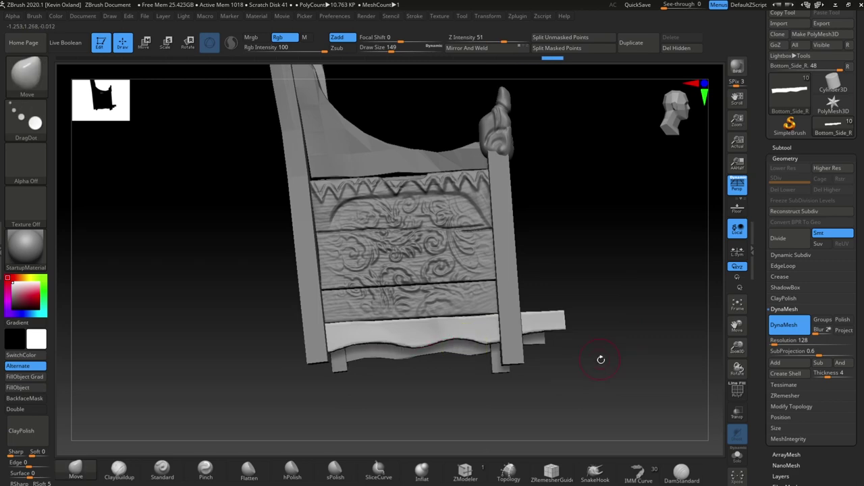
drag(601, 359, 593, 364)
drag(343, 334, 622, 435)
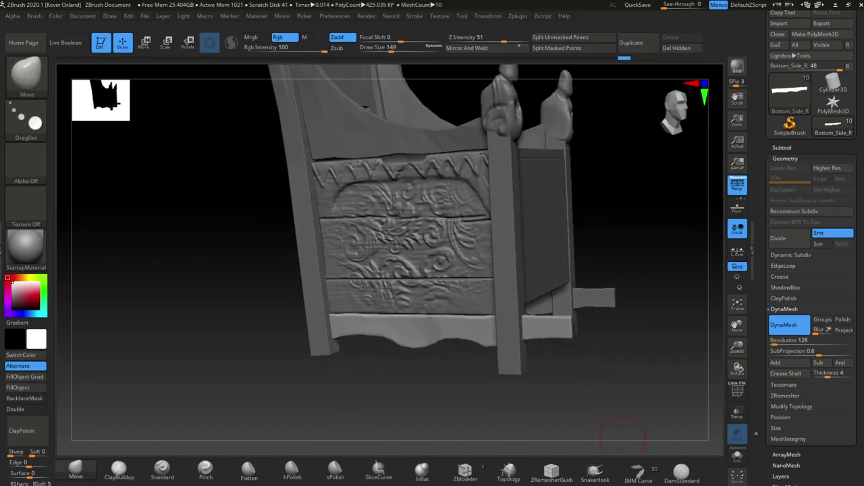
- Flatten the panel's lower apron, resizing the brush from 101 to 158
key(space)
mouse_move(508, 349)
mouse_down()
mouse_move(473, 324)
mouse_move(542, 340)
mouse_move(580, 362)
mouse_move(590, 384)
mouse_up()
mouse_move(426, 323)
mouse_down()
mouse_move(527, 359)
mouse_move(482, 324)
mouse_move(594, 278)
mouse_up()
key(space)
drag(594, 275, 610, 277)
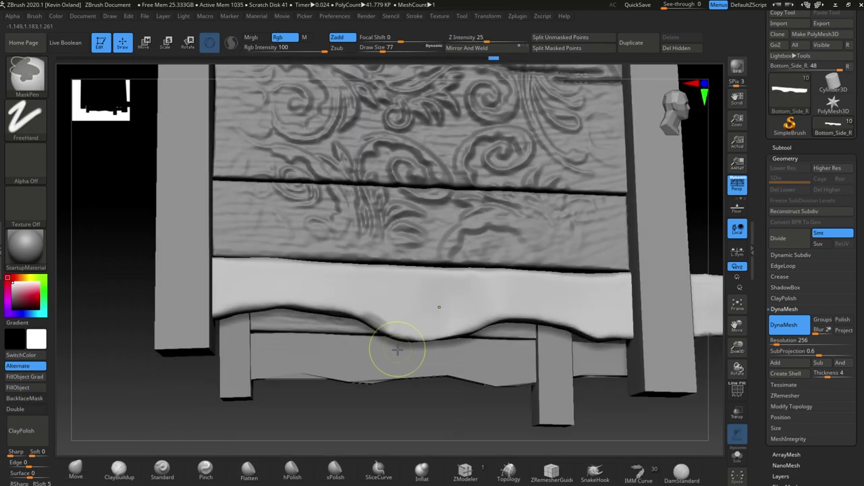
mouse_move(385, 356)
mouse_down()
mouse_move(301, 417)
mouse_move(405, 378)
mouse_move(482, 332)
mouse_move(403, 336)
mouse_move(443, 351)
mouse_move(609, 297)
mouse_move(560, 324)
mouse_up()
- Pinch the side board edge, back-board crease and apron's wavy edge, and flatten the crossbar end
key(space)
key(space)
mouse_move(561, 359)
mouse_down()
mouse_move(463, 343)
mouse_move(588, 353)
mouse_up()
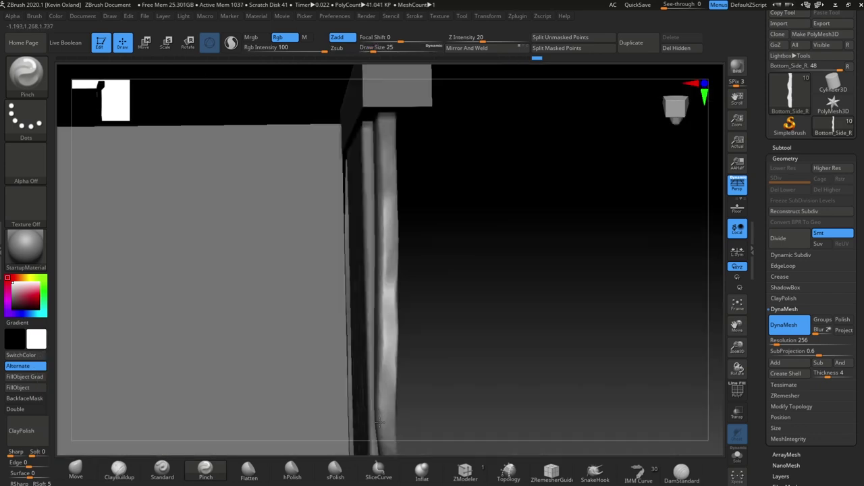
mouse_move(472, 270)
mouse_down()
mouse_move(498, 214)
mouse_move(559, 322)
mouse_up()
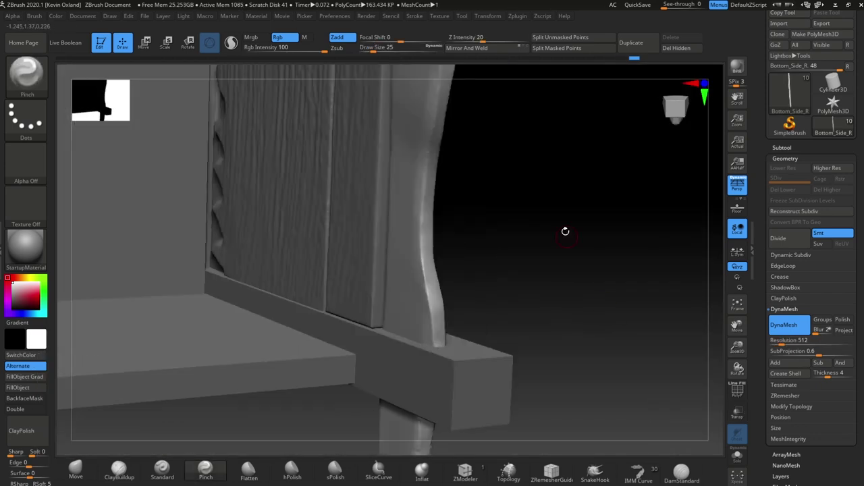
drag(563, 232, 229, 440)
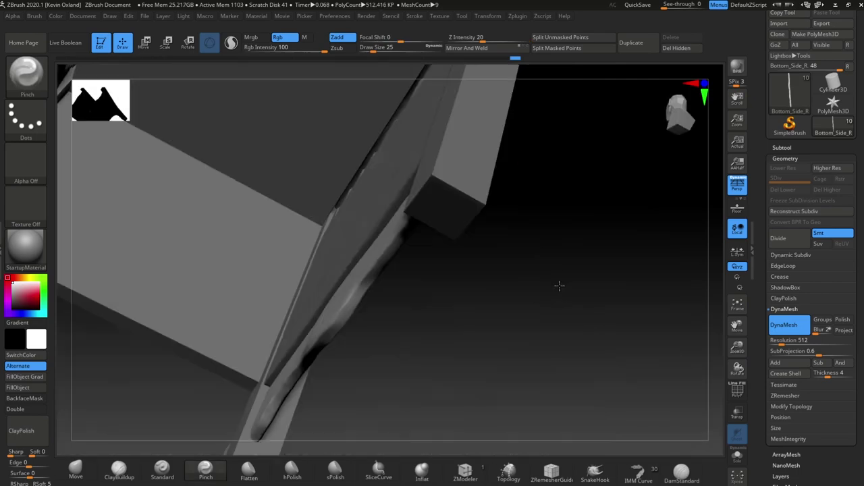
drag(559, 286, 594, 234)
mouse_move(285, 342)
mouse_down()
mouse_move(338, 317)
mouse_move(430, 326)
mouse_move(419, 356)
mouse_up()
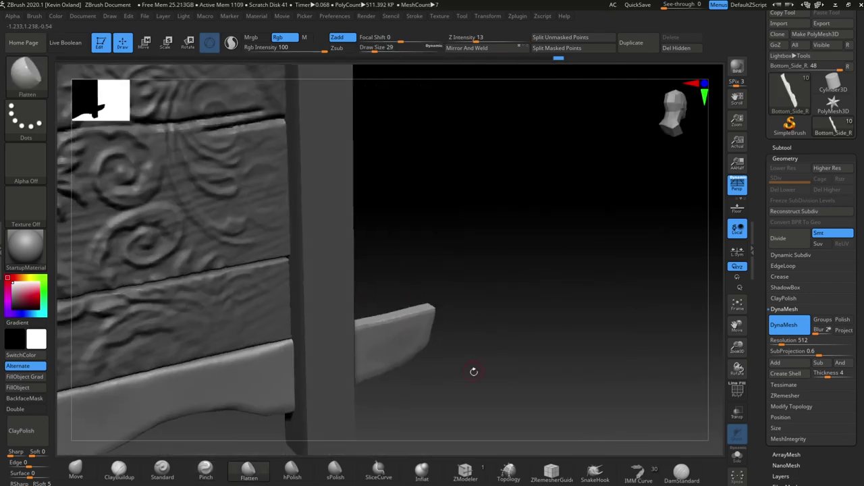
drag(472, 371, 469, 303)
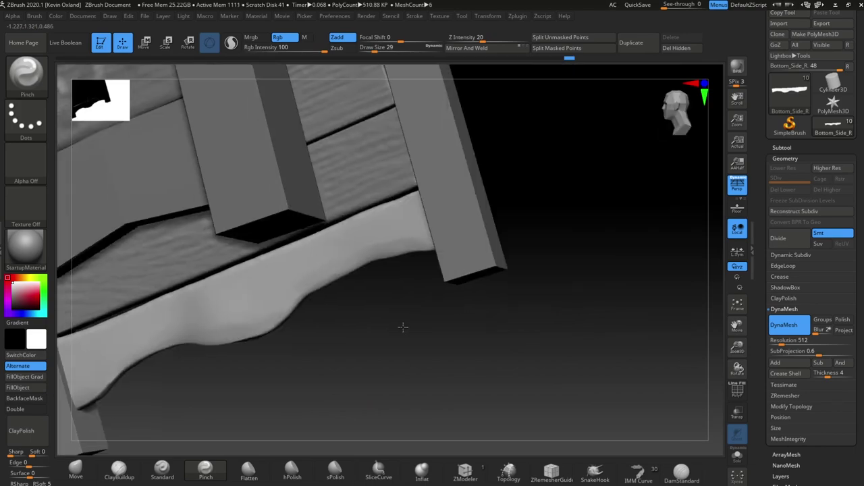
drag(402, 327, 337, 343)
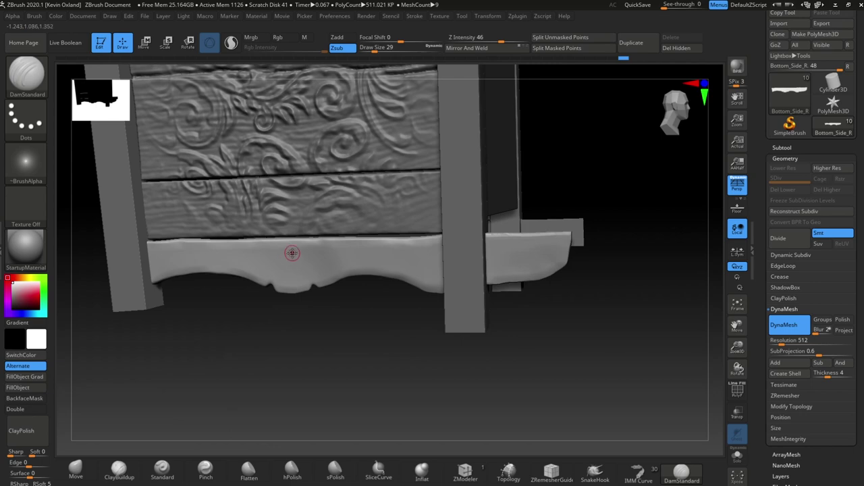
- At brush size 14, refine the apron grooves and pull out the board's corner
key(space)
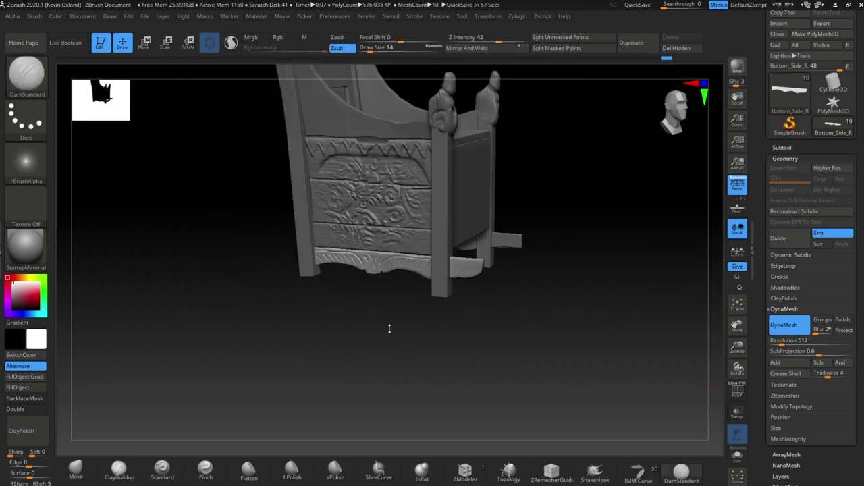
drag(389, 329, 485, 343)
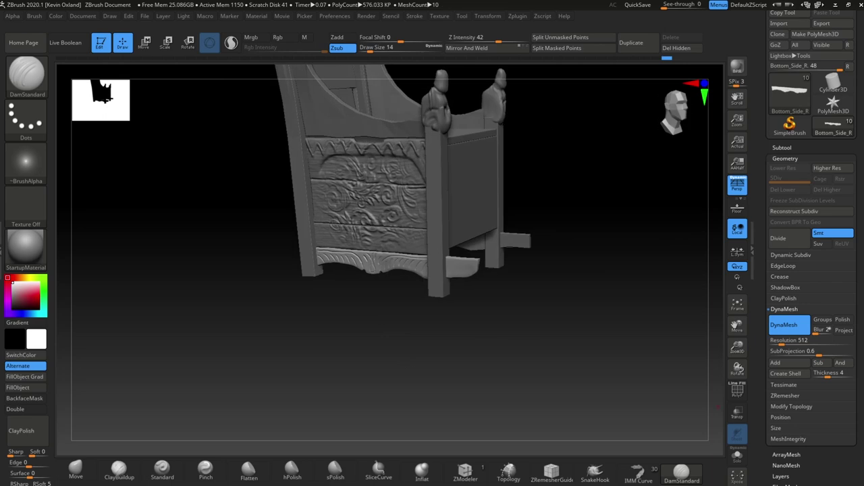
drag(393, 378, 393, 419)
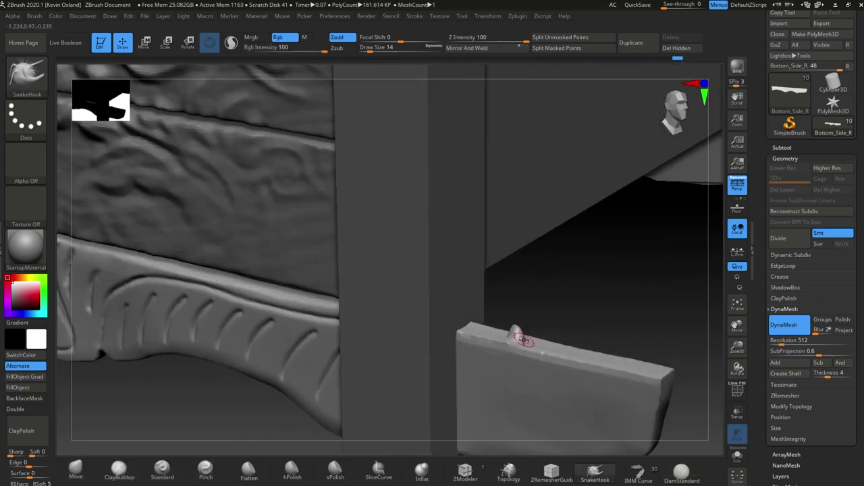
drag(517, 337, 589, 327)
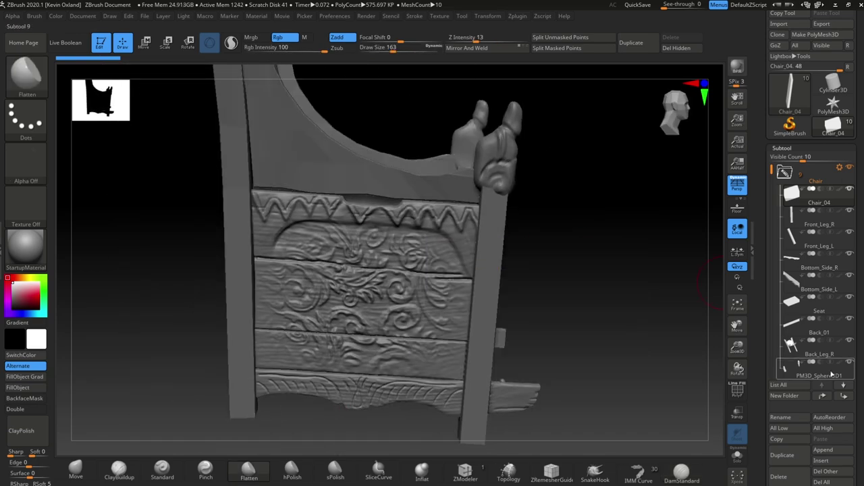
- Switch the active subtool from the side panel to Bottom_Side_R
alt+click(355, 207)
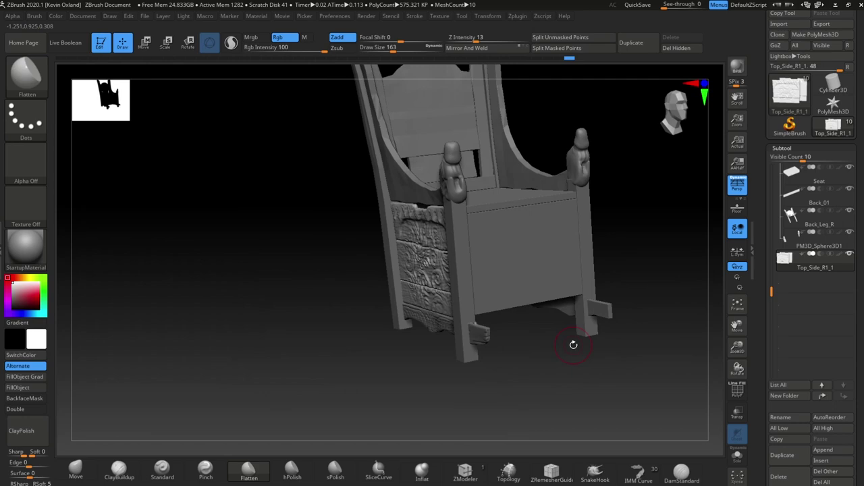
drag(771, 290, 765, 199)
click(804, 229)
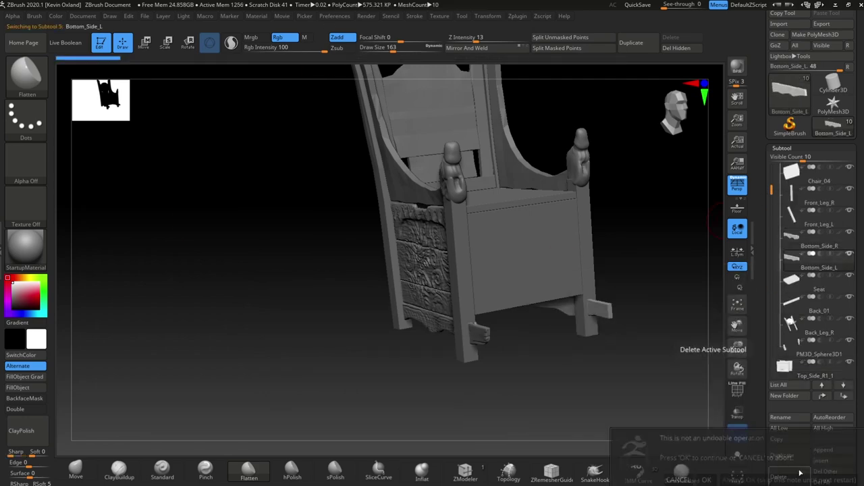
drag(550, 155, 415, 383)
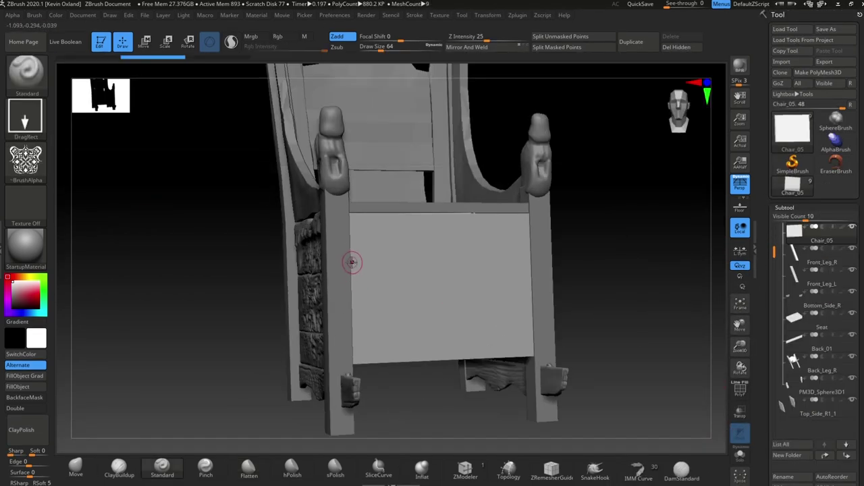
- Lasso-mask an area of the front panel for the ornament
key(ctrl)
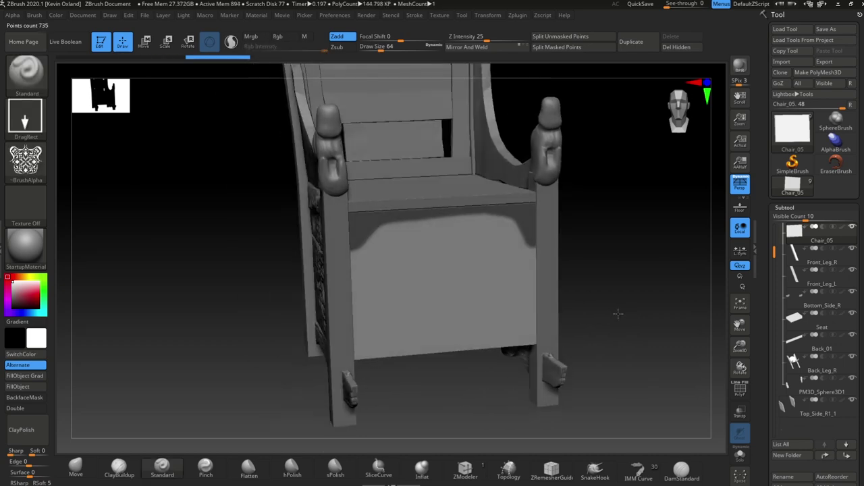
ctrl+drag(365, 255, 456, 223)
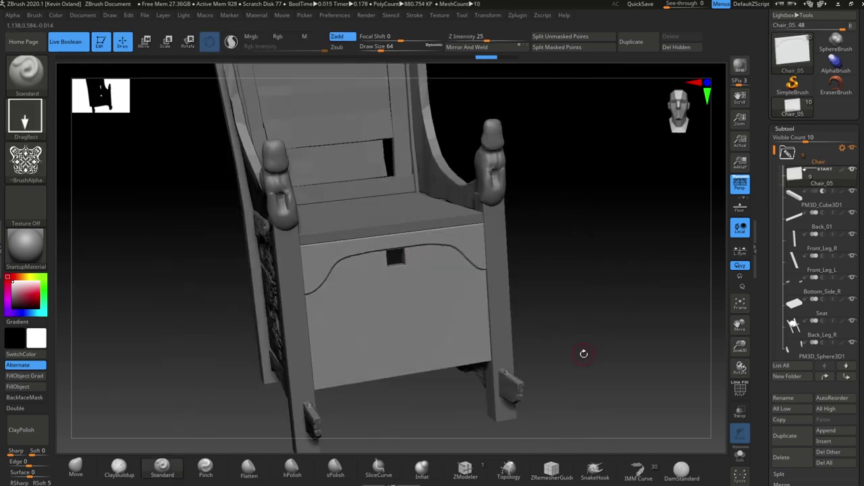
scroll(854, 403, down, 5)
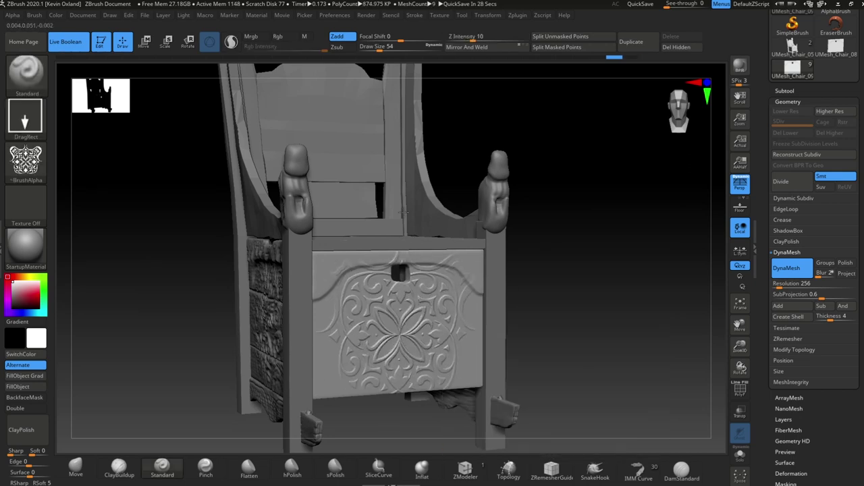
- Set the stroke to Dots with Draw Size 7 on the front panel
key(space)
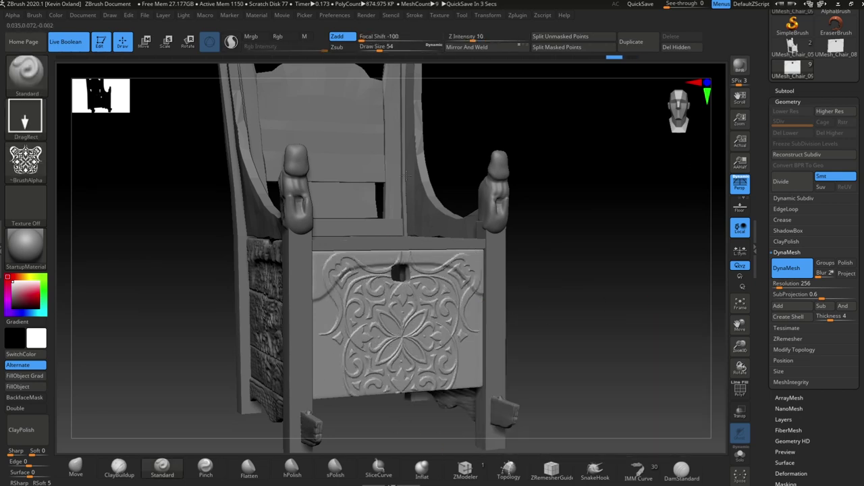
mouse_move(404, 200)
right_down()
mouse_move(598, 353)
mouse_move(513, 290)
mouse_move(418, 256)
right_up()
click(25, 118)
click(80, 125)
key(space)
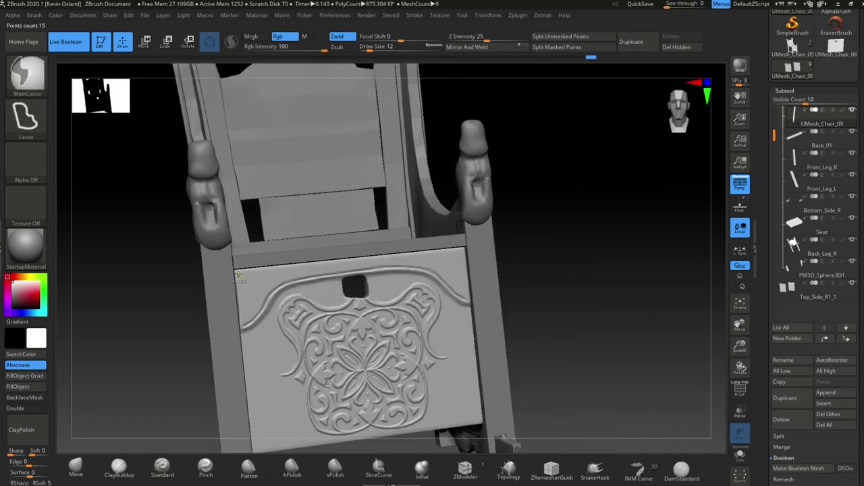
- Lasso-mask zigzag teeth along the front panel's top edge to the right corner
ctrl+drag(238, 277, 268, 270)
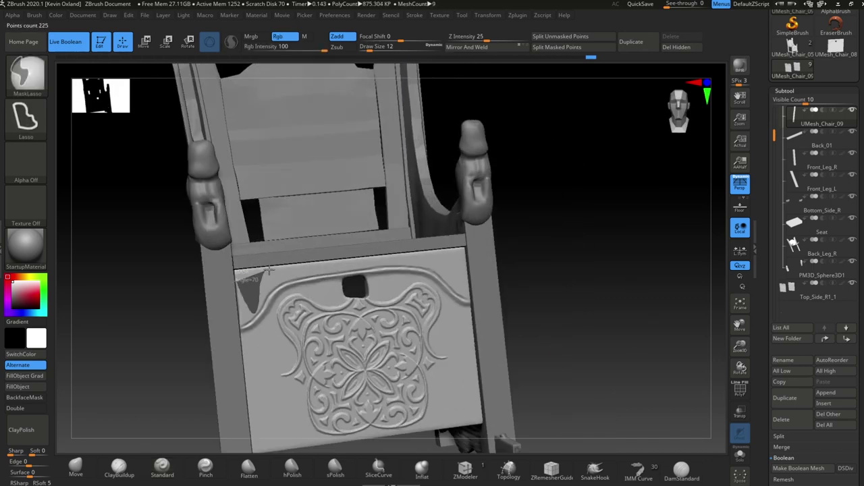
ctrl+drag(345, 268, 466, 251)
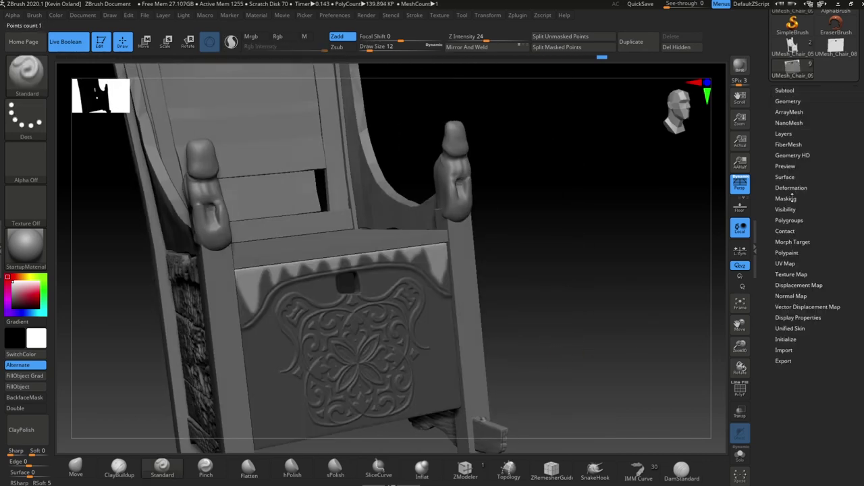
ctrl+drag(515, 254, 531, 290)
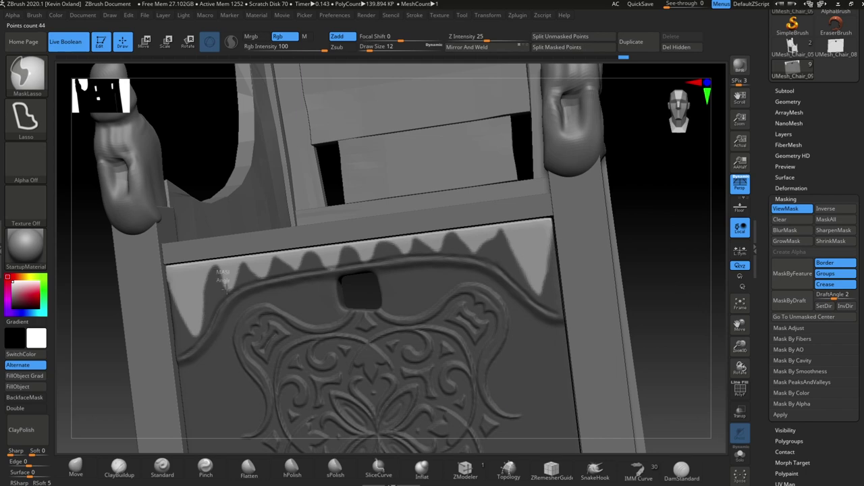